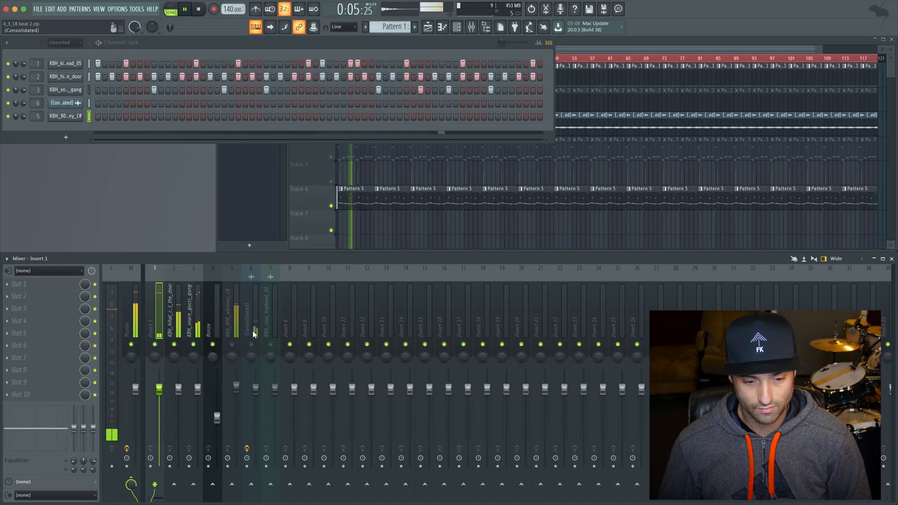
# Step: Unmute the KBH_808_whitney_C# mixer track and restart the song from the beginning
pyautogui.press('space')
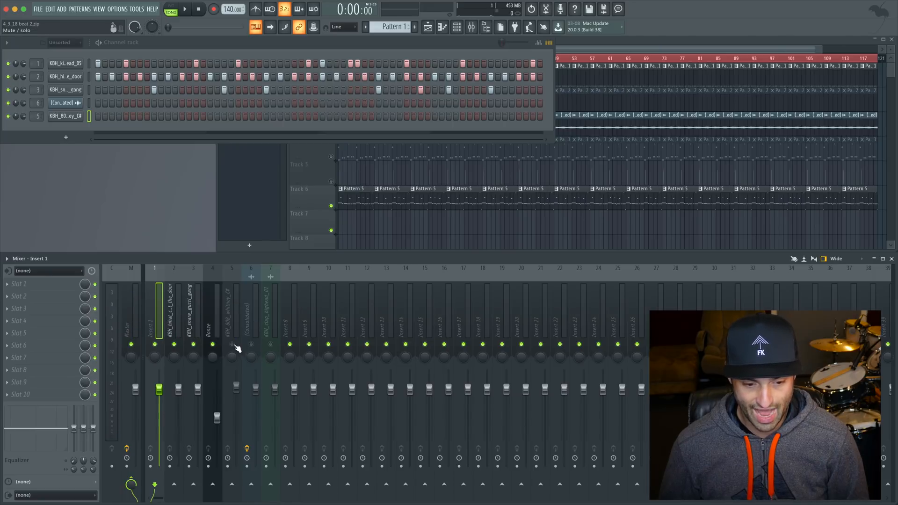
pyautogui.click(232, 345)
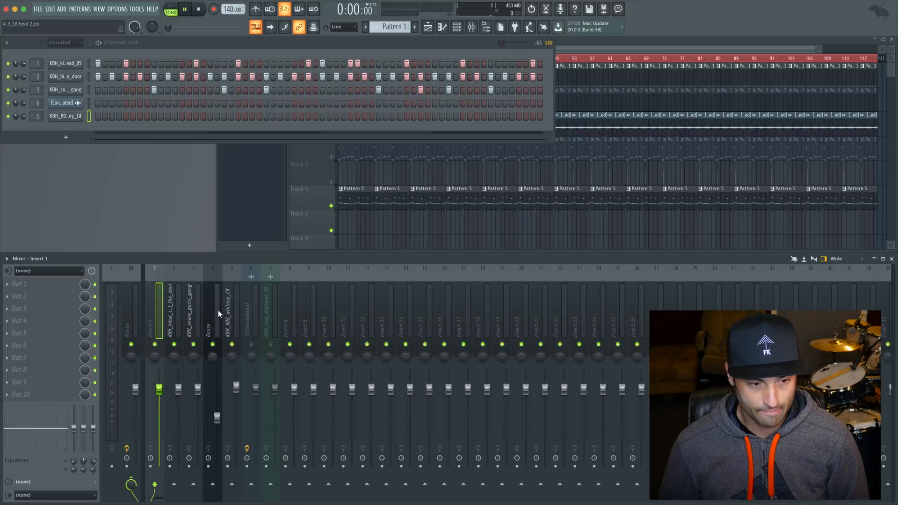
pyautogui.press('space')
# Step: Examine the 808's piano roll notes in Pattern 5 during playback and inspect the first slide note's properties
pyautogui.rightClick(68, 116)
pyautogui.click(105, 116)
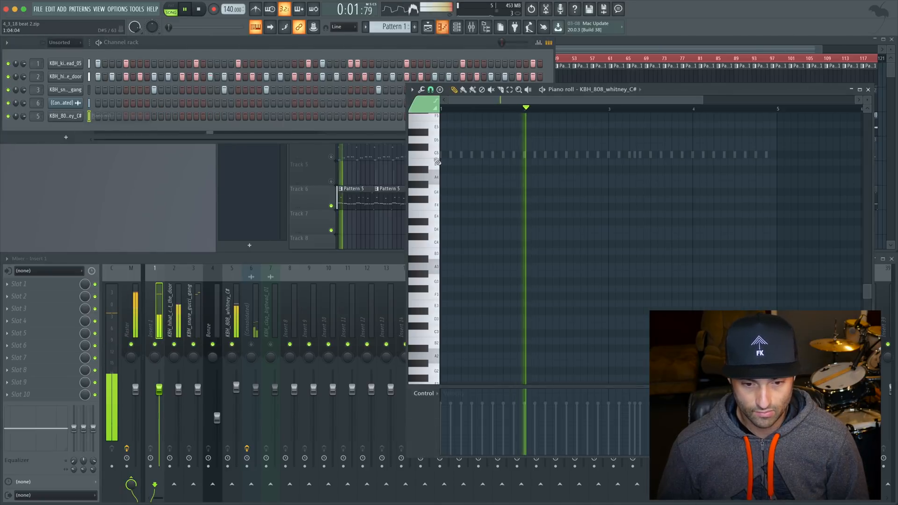
pyautogui.click(345, 196)
pyautogui.keyDown('super'); pyautogui.click(543, 332); pyautogui.keyUp('super')
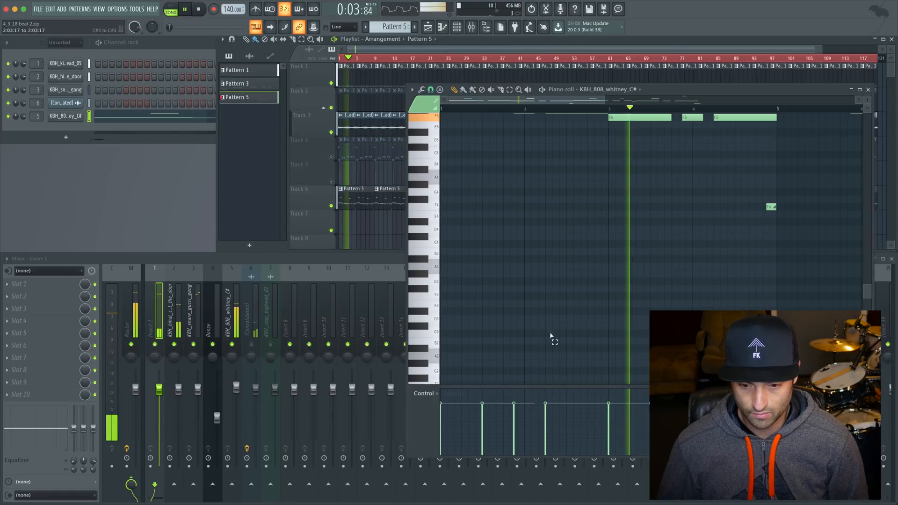
pyautogui.keyDown('super'); pyautogui.rightClick(579, 297); pyautogui.keyUp('super')
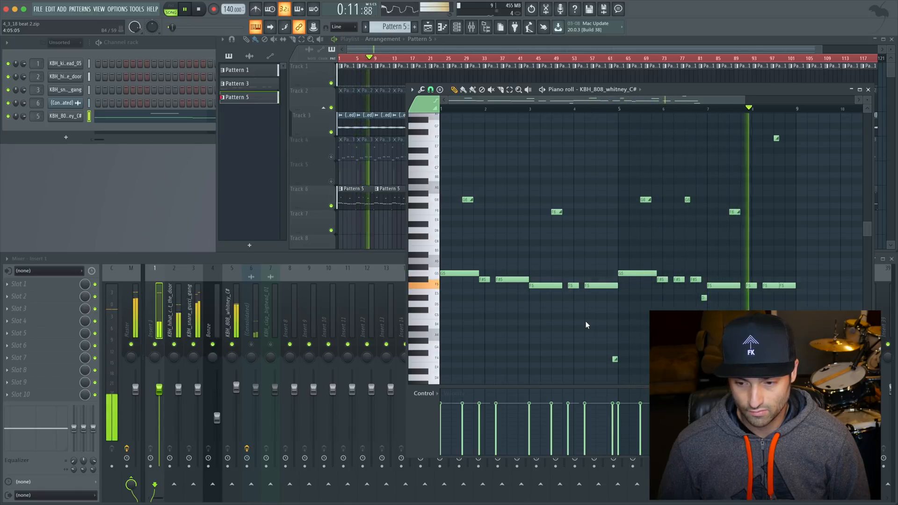
pyautogui.press('space')
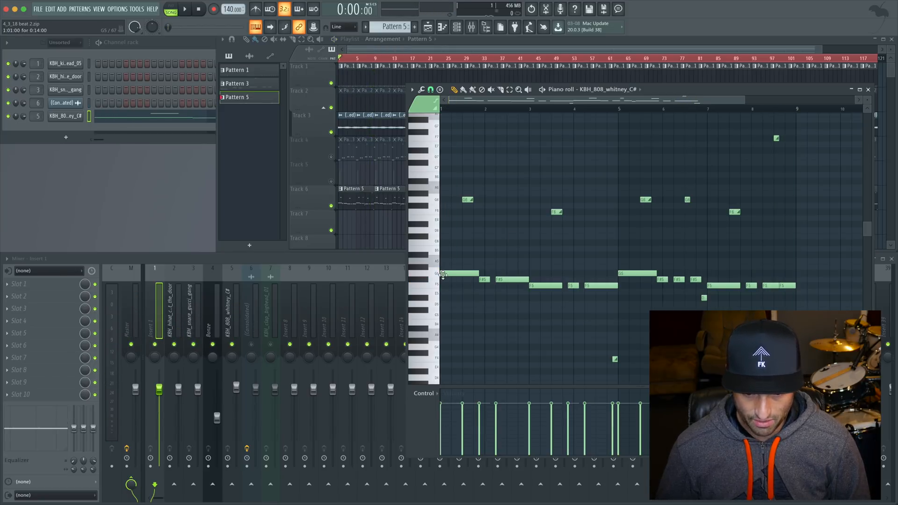
pyautogui.doubleClick(466, 199)
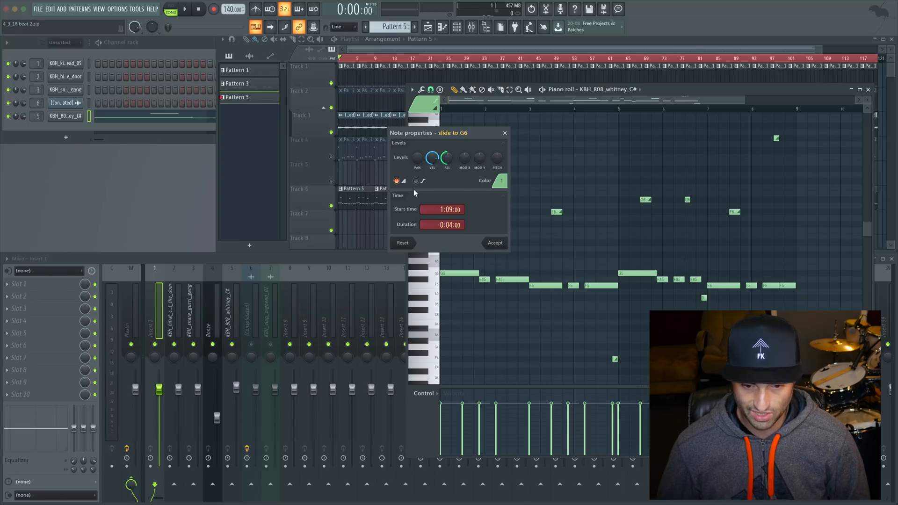
pyautogui.click(505, 133)
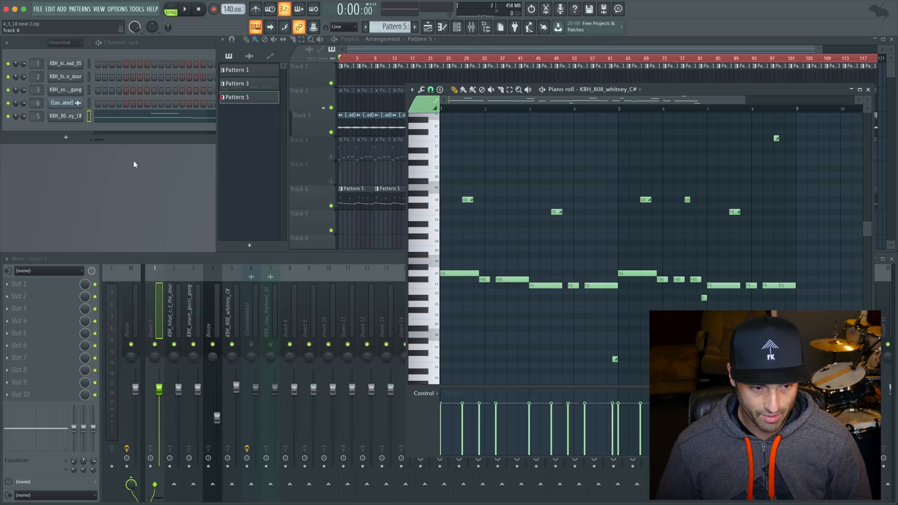
# Step: Inspect the KBH_808_whitney_C# channel's sampler settings and audition its sample waveform
pyautogui.click(66, 116)
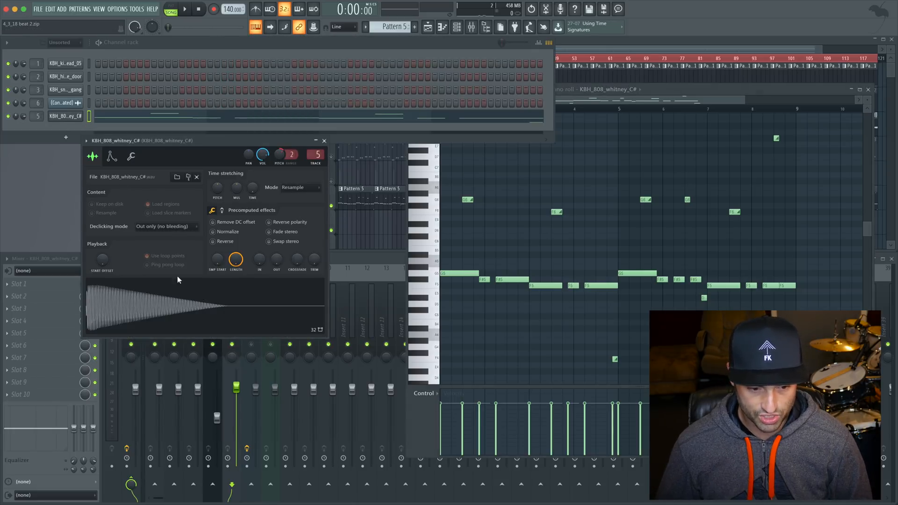
pyautogui.click(185, 306)
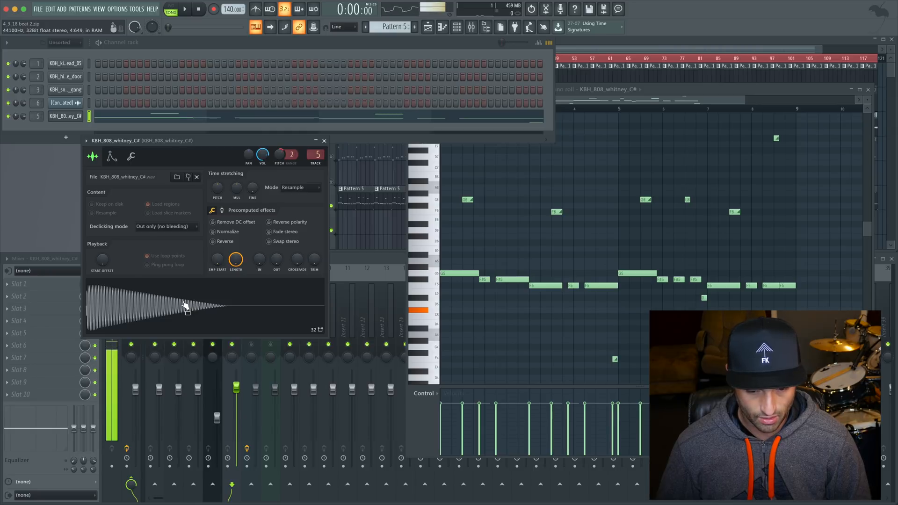
pyautogui.click(325, 141)
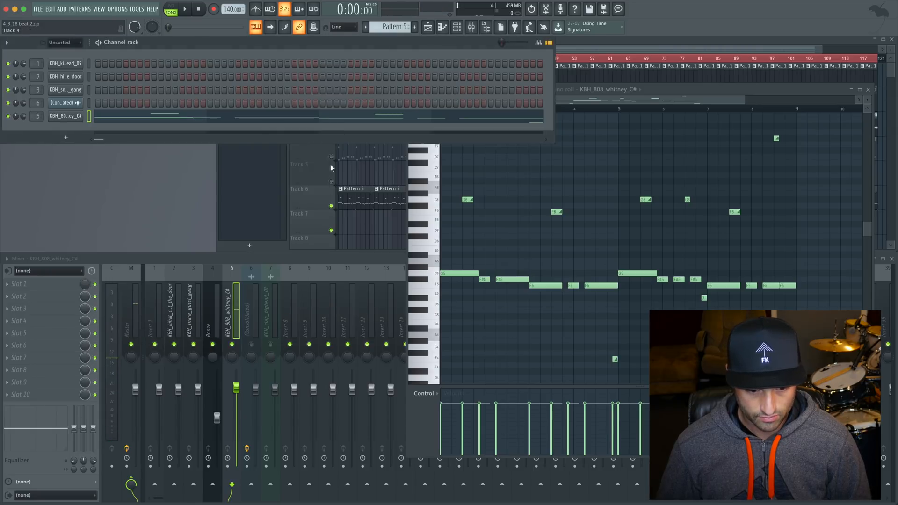
# Step: Unmute the (Consolidated) mixer track, solo it, and start playback
pyautogui.click(257, 321)
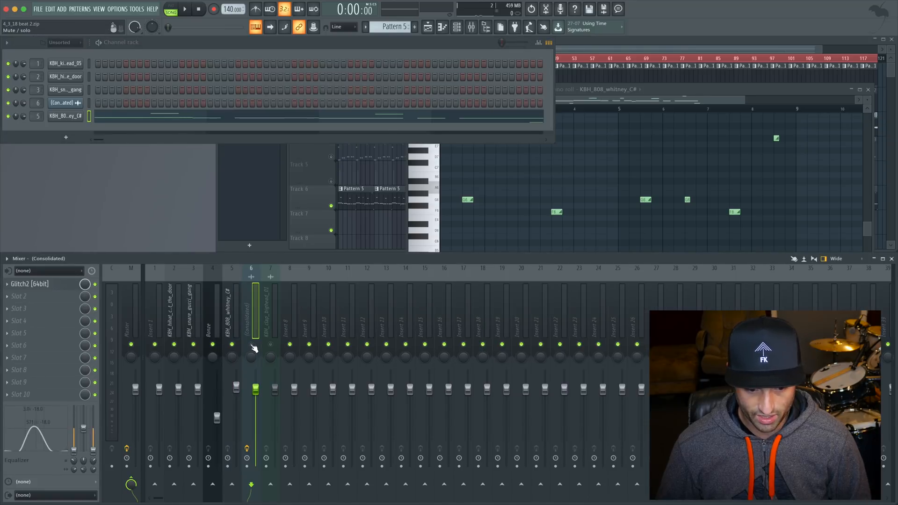
pyautogui.click(252, 345)
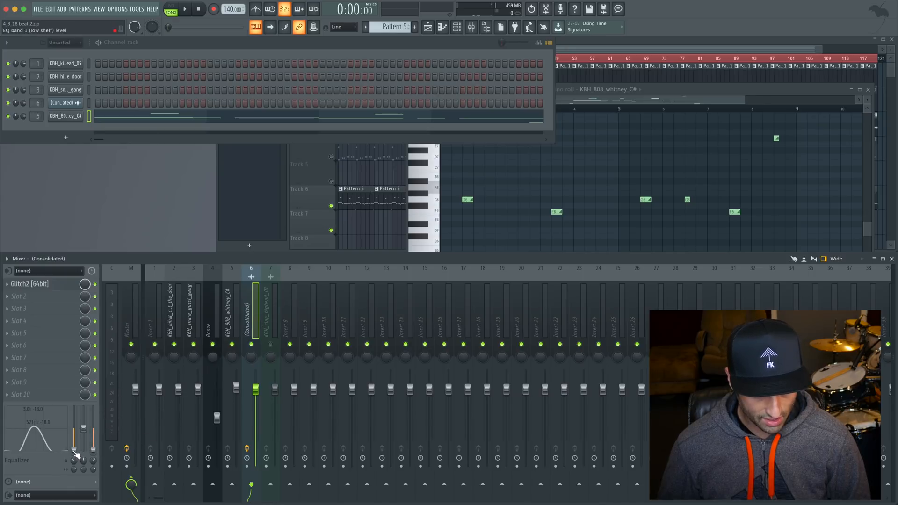
pyautogui.hotkey('alt', 's')
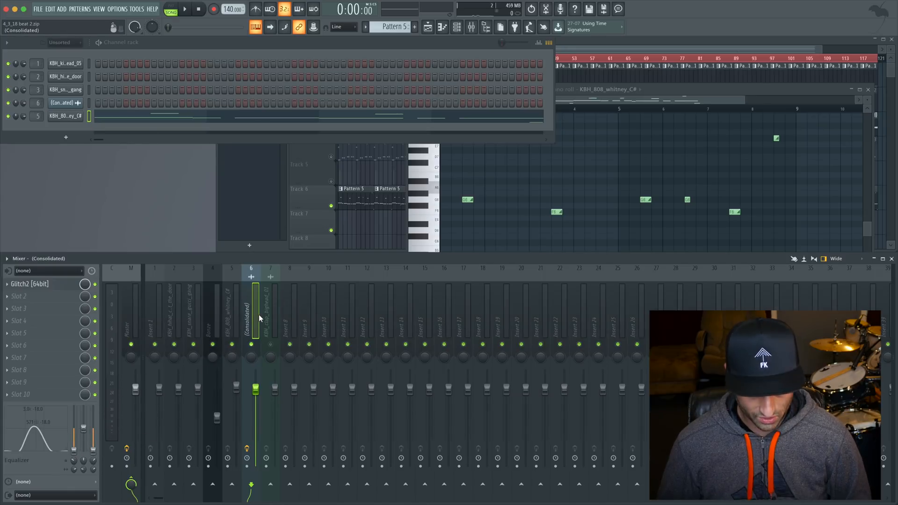
pyautogui.press('space')
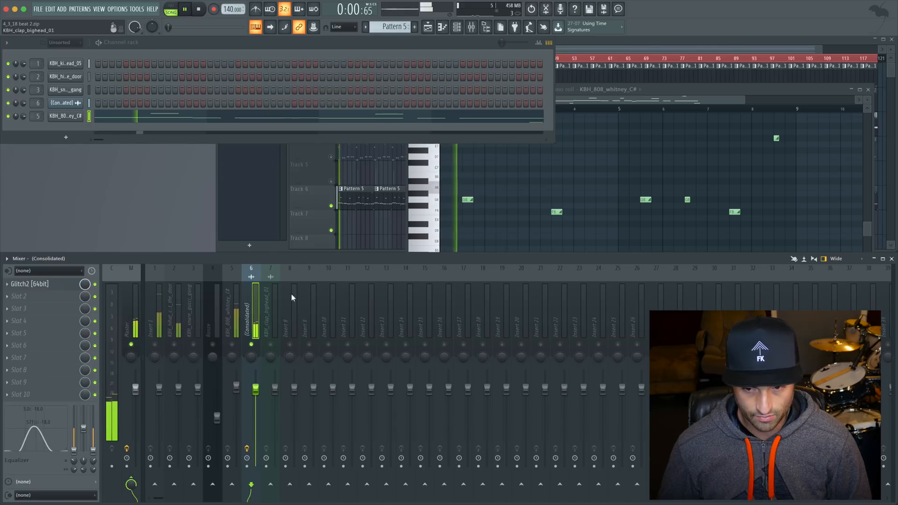
# Step: Examine the first (Consolidated) audio clip's waveform in the playlist while it plays, ending playback
pyautogui.click(654, 41)
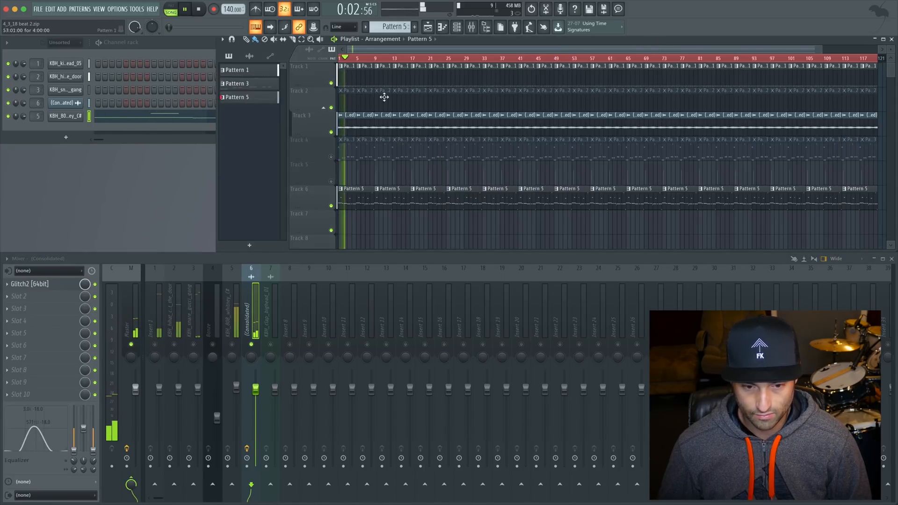
pyautogui.moveTo(338, 111); pyautogui.dragTo(355, 136)
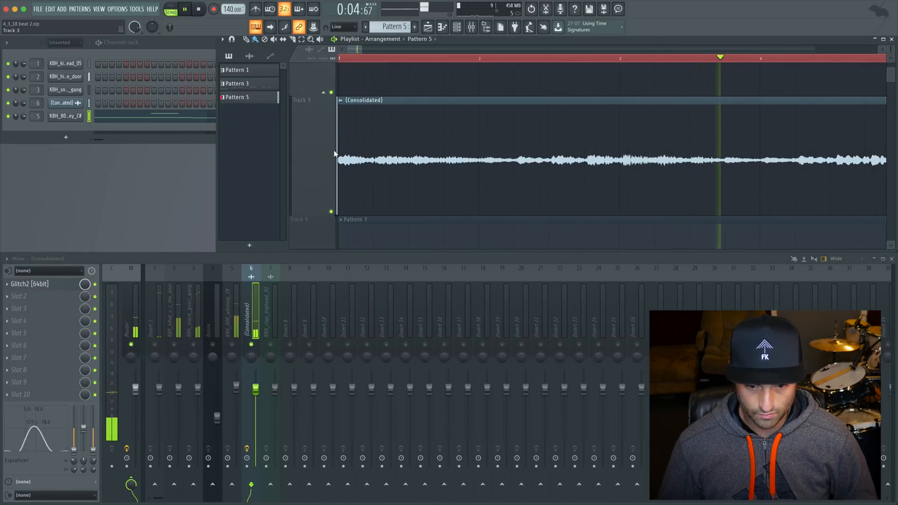
pyautogui.keyDown('ctrl'); pyautogui.rightClick(468, 140); pyautogui.keyUp('ctrl')
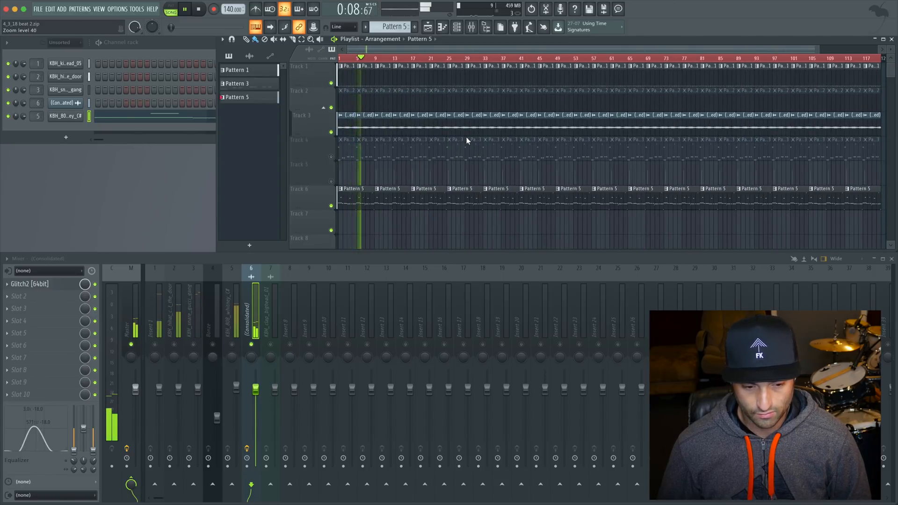
pyautogui.press('space')
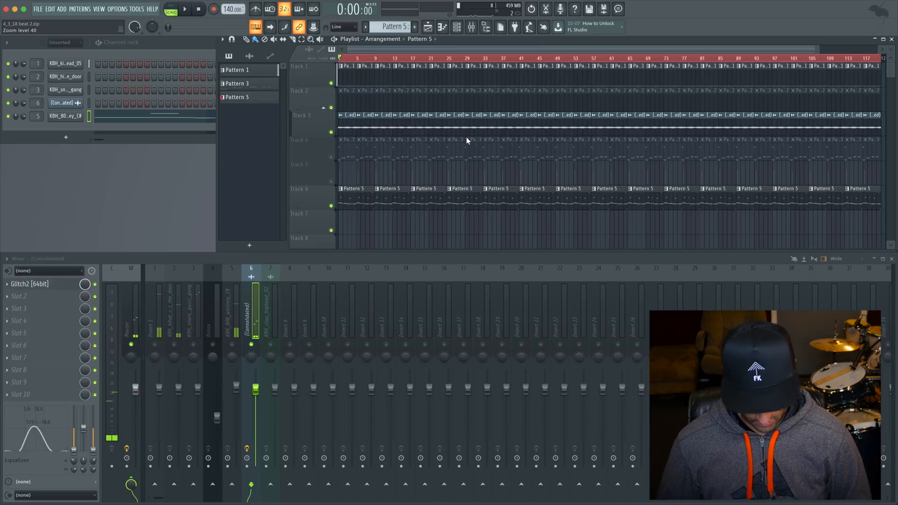
# Step: Clear the solo so all mixer tracks are active, and play the full beat from bar 1
pyautogui.click(254, 322)
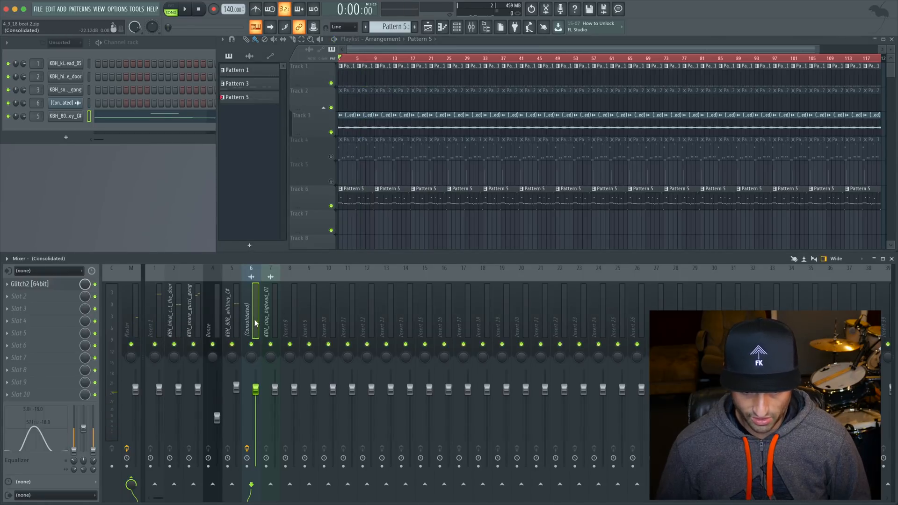
pyautogui.click(344, 62)
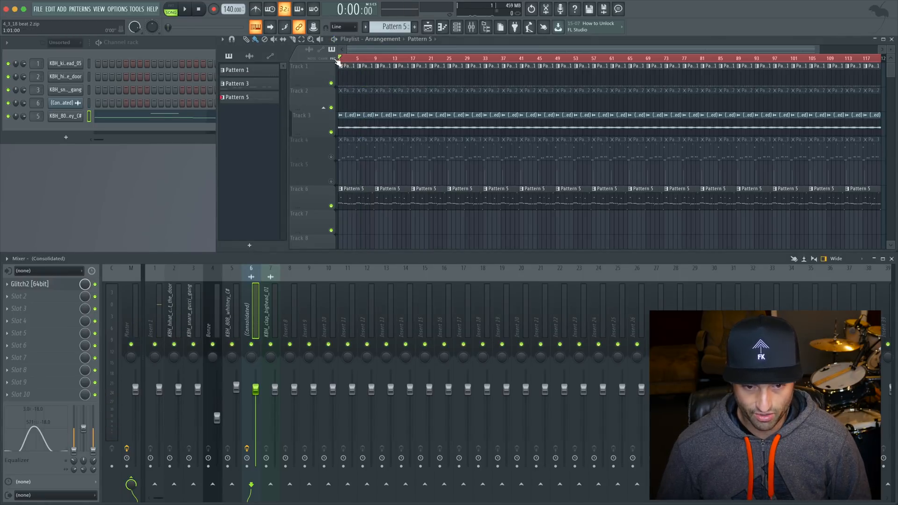
pyautogui.press('space')
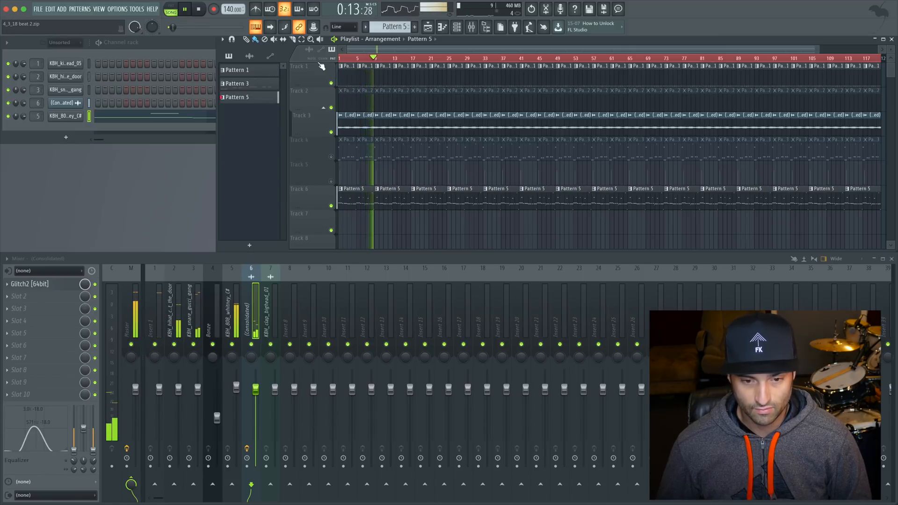
pyautogui.press('space')
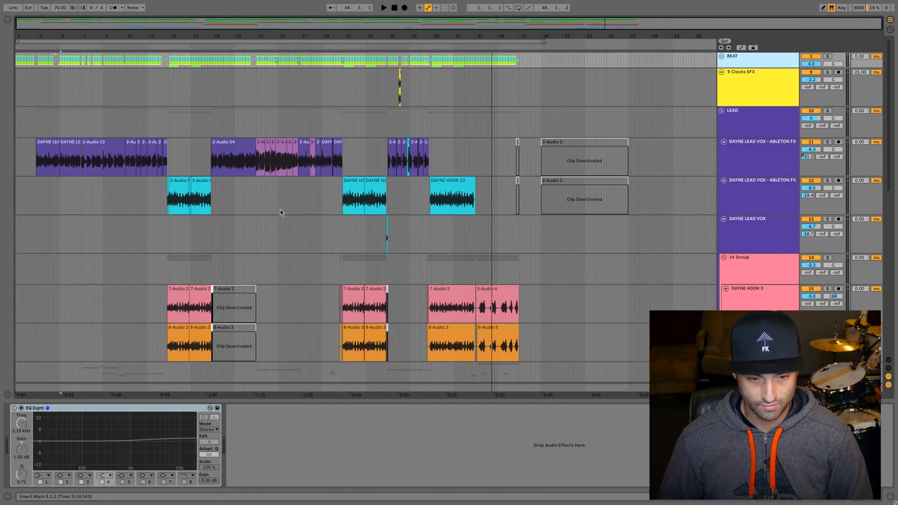
# Step: Expand the BEAT group to view its stem tracks and collapse it again
pyautogui.click(722, 58)
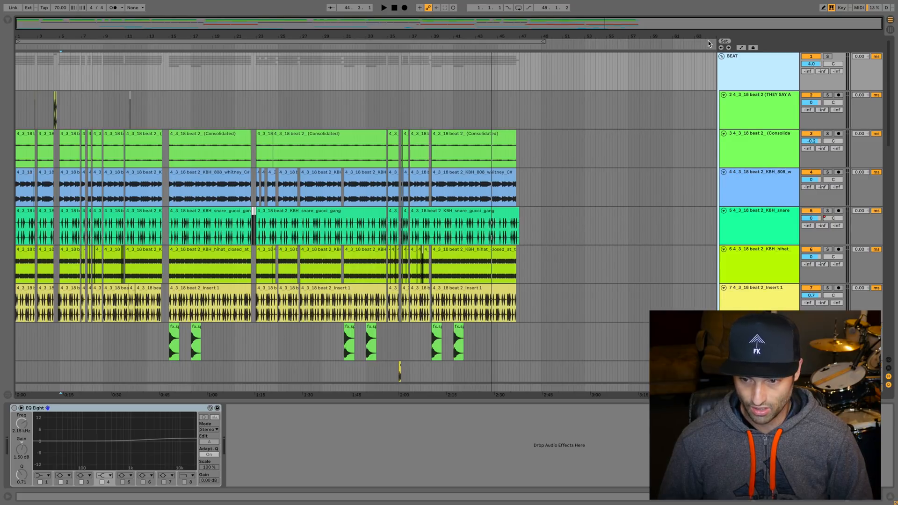
pyautogui.click(722, 57)
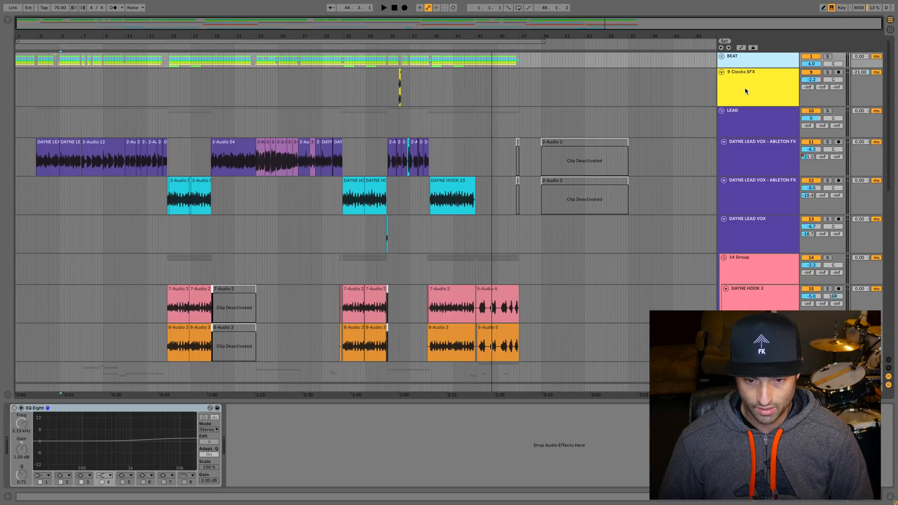
# Step: Listen to the first lead vocal track in the LEAD group from its opening clip near bar 3
pyautogui.press('Up')
pyautogui.scroll(-3, 354, 229)
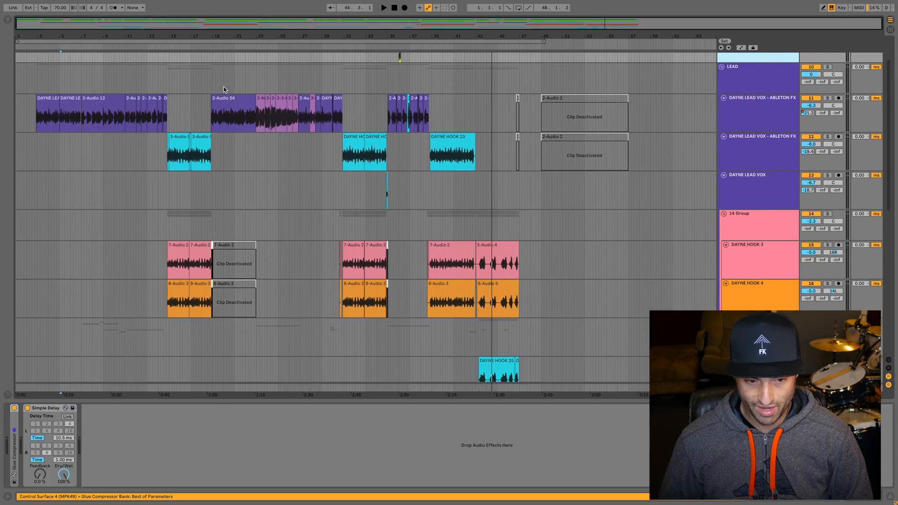
pyautogui.click(39, 115)
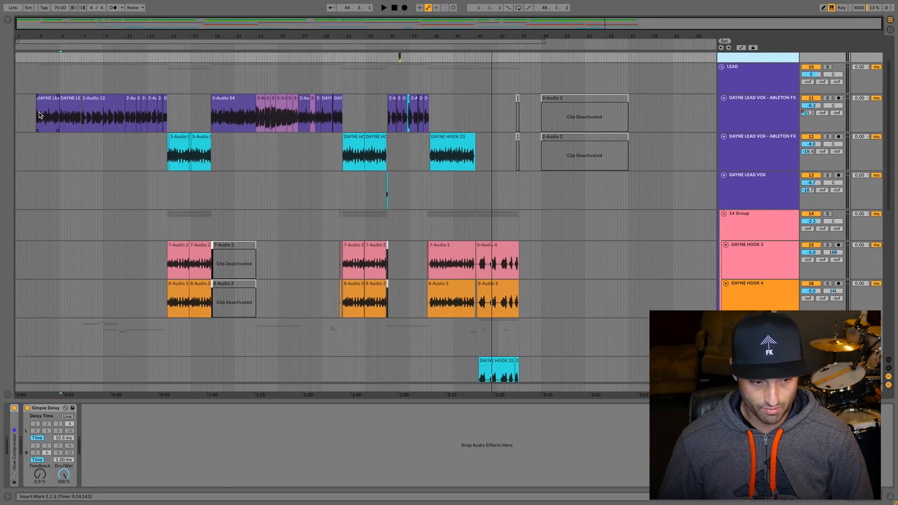
pyautogui.click(38, 79)
pyautogui.press('space')
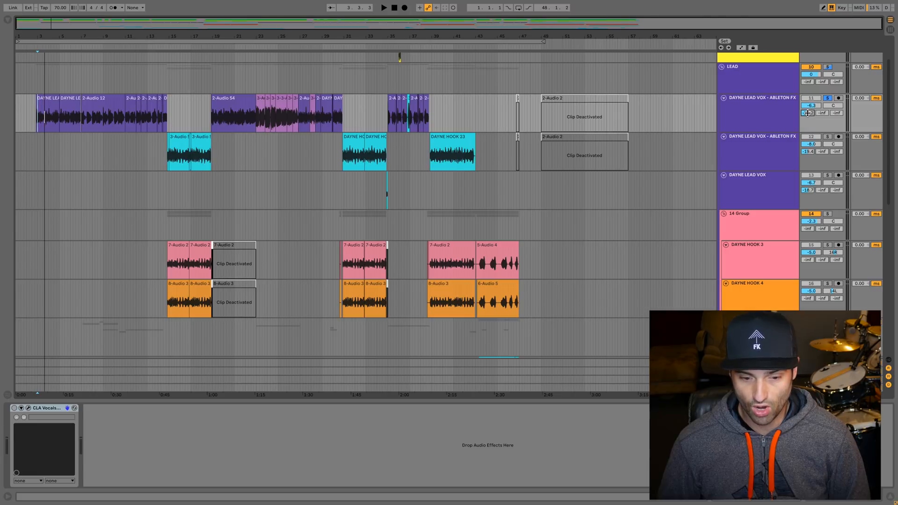
pyautogui.press('space')
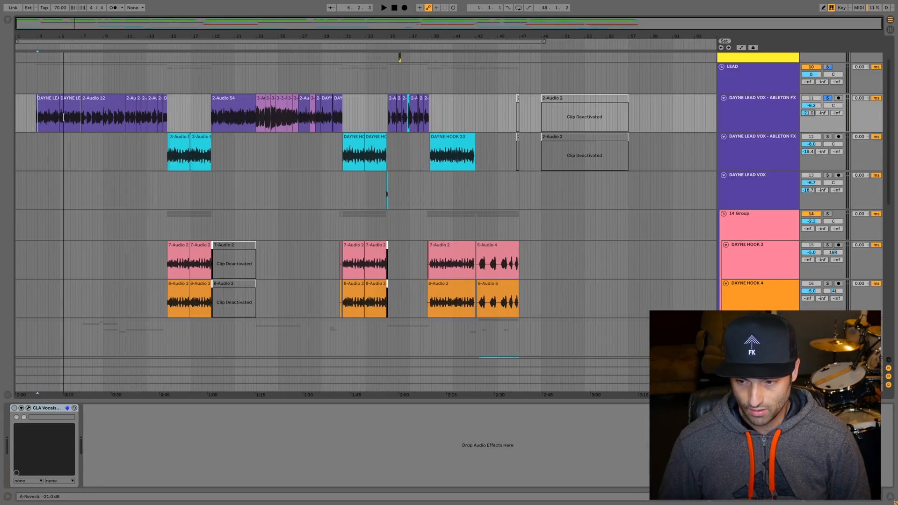
# Step: Enable CLA Vocals on the first lead vocal track and play its opening clip to check the plug-in's effect
pyautogui.click(15, 408)
pyautogui.click(29, 408)
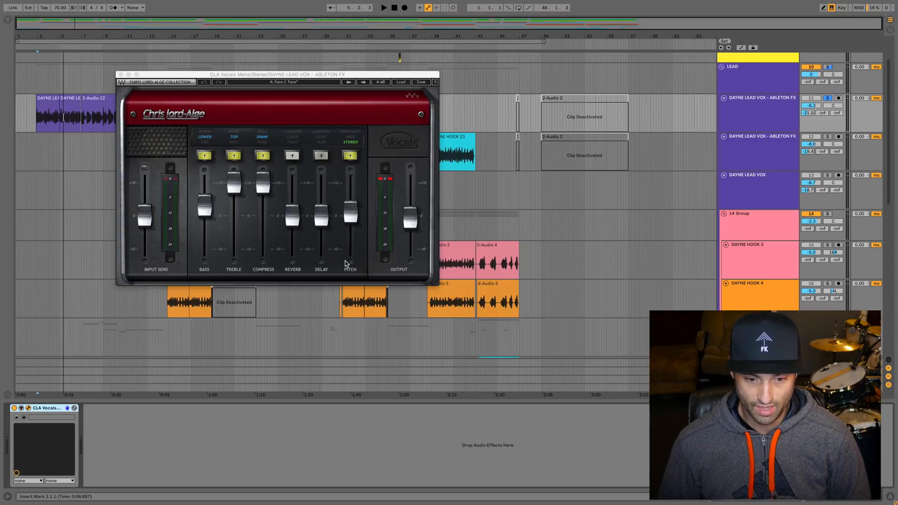
pyautogui.moveTo(355, 212)
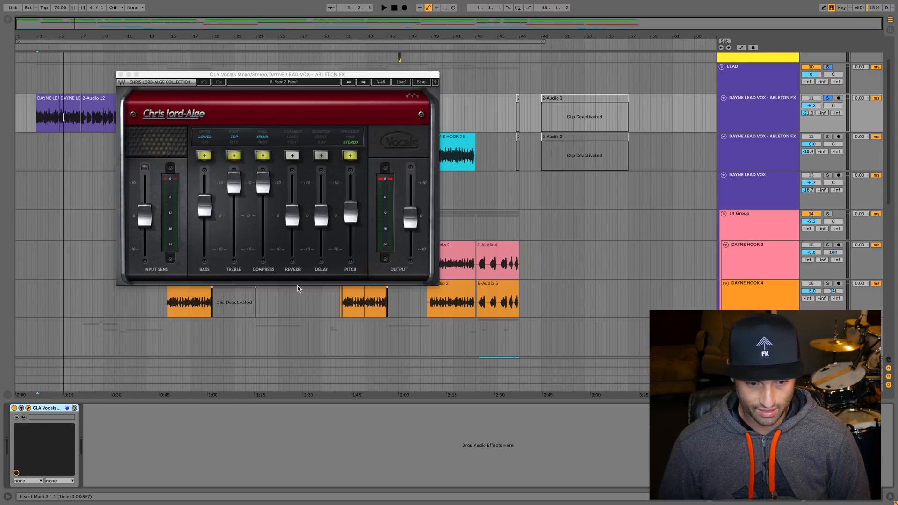
pyautogui.click(45, 99)
pyautogui.press('space')
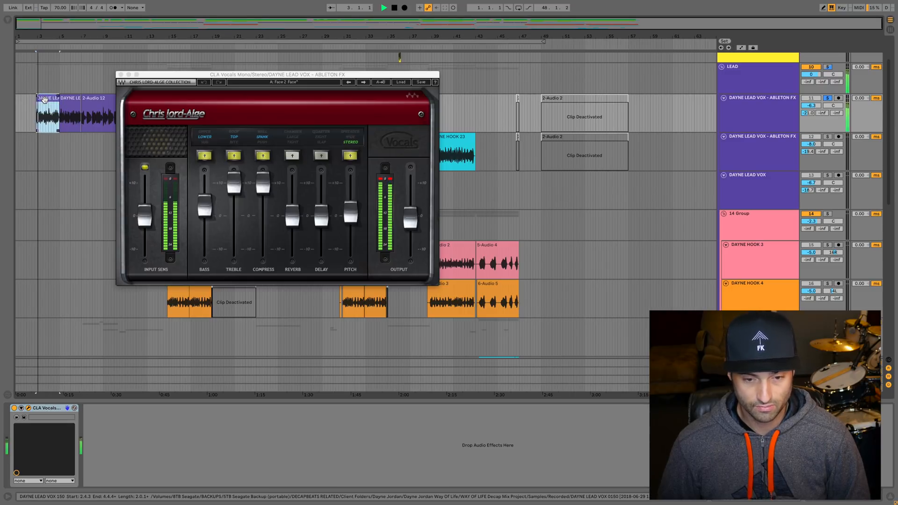
pyautogui.click(121, 74)
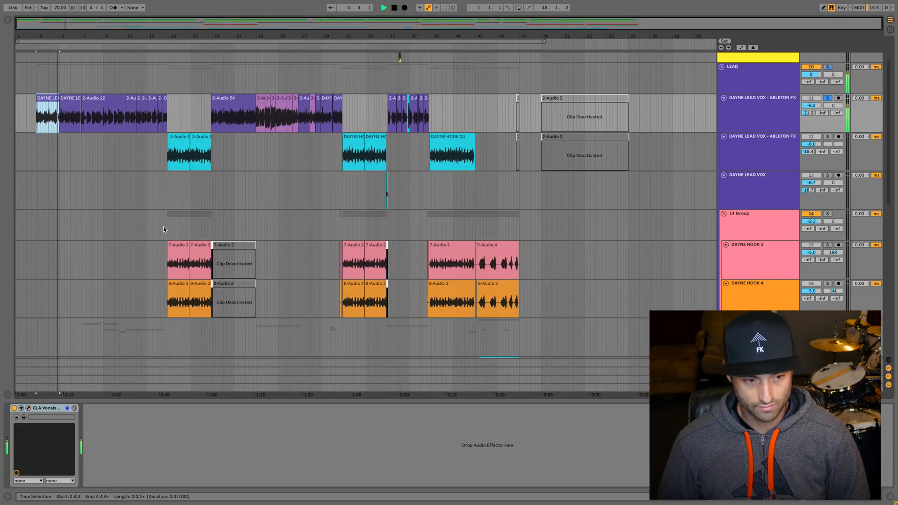
# Step: Place the insert marker at the song start on hook track 24
pyautogui.scroll(-10, 532, 249)
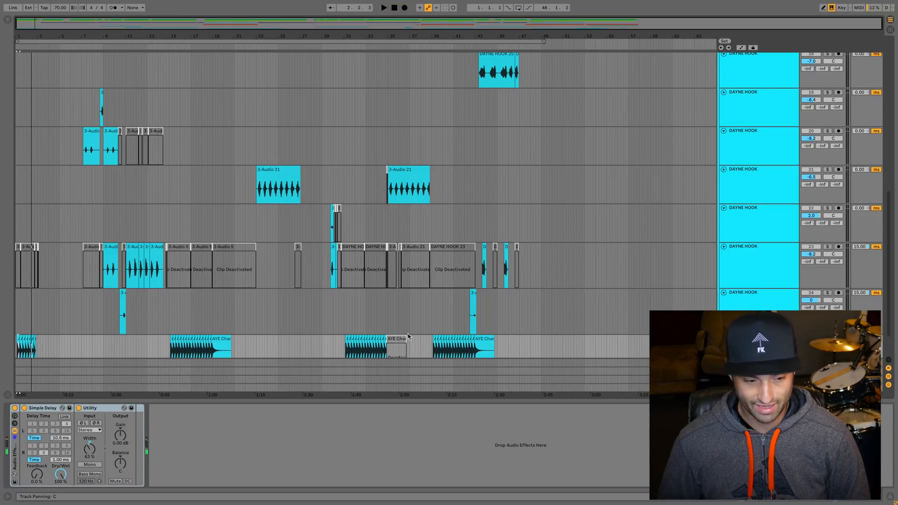
pyautogui.click(34, 323)
pyautogui.press('Home')
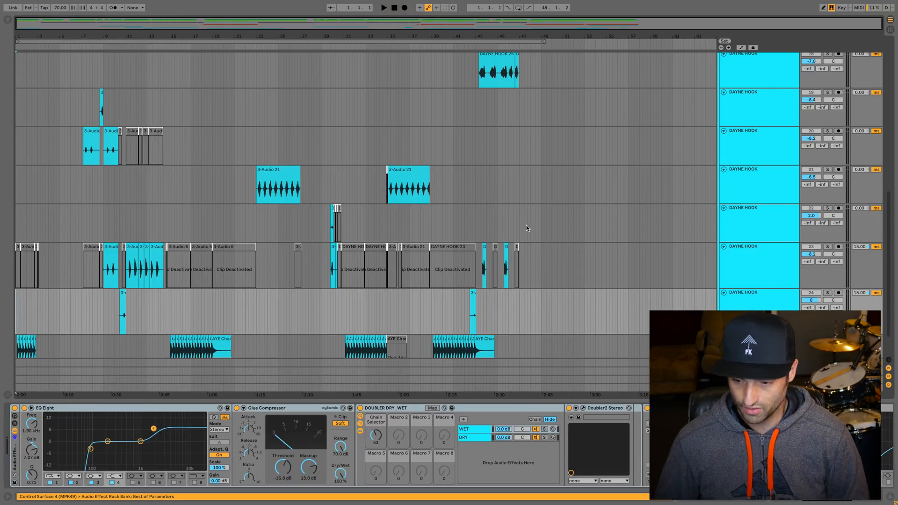
# Step: Play the song from the start through about bar 3 while viewing the HOOK group's tracks, and stop playback
pyautogui.press('space')
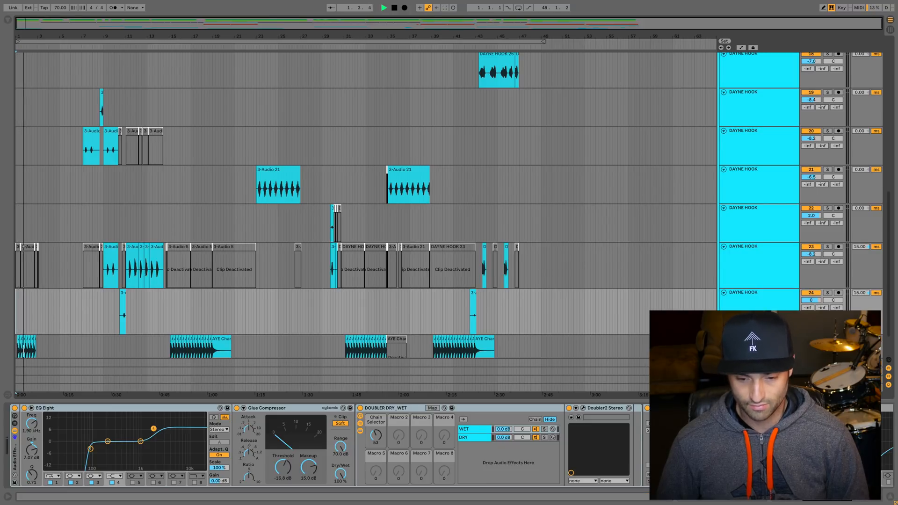
pyautogui.scroll(-2, 687, 311)
pyautogui.scroll(5, 687, 310)
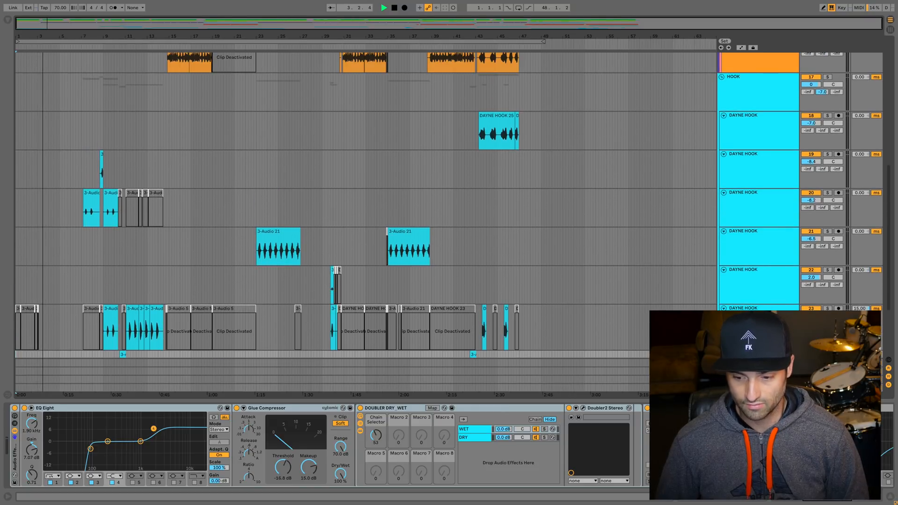
pyautogui.press('space')
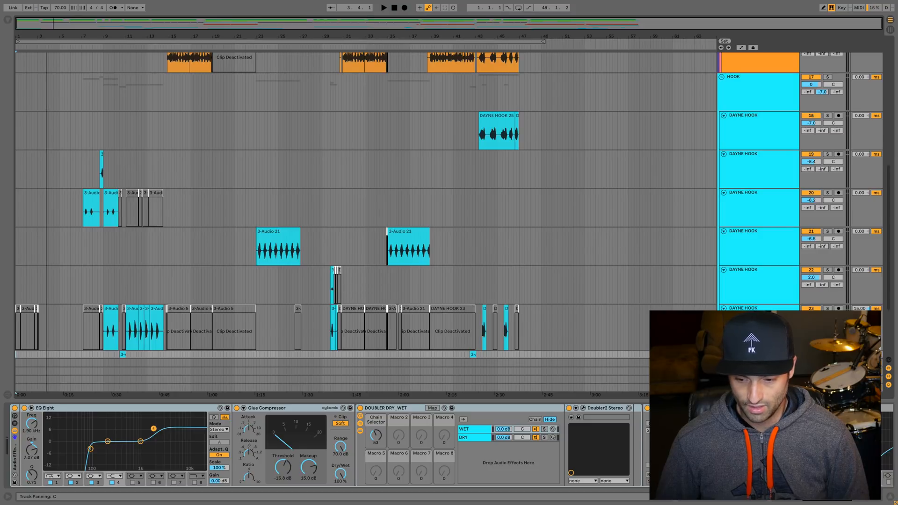
# Step: Show the master track's effect chain and examine its EQ Eight, GClip and Utility devices
pyautogui.click(758, 387)
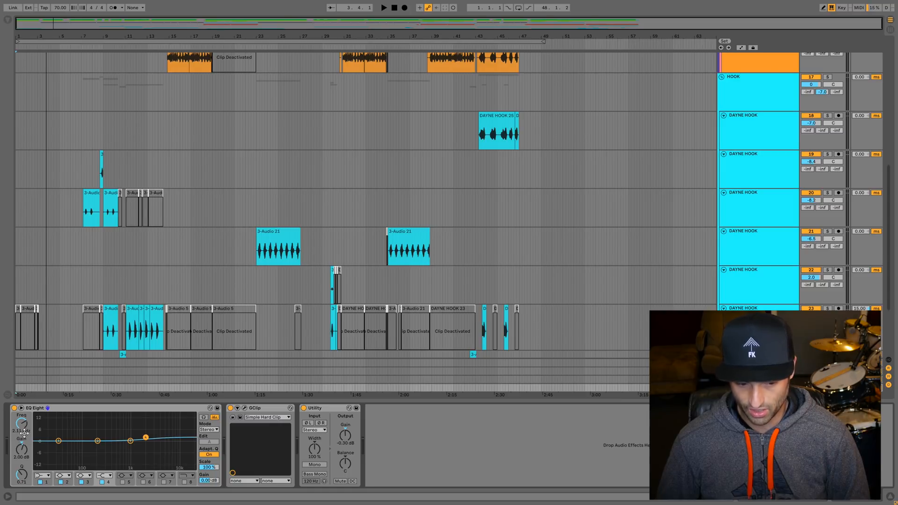
pyautogui.click(263, 408)
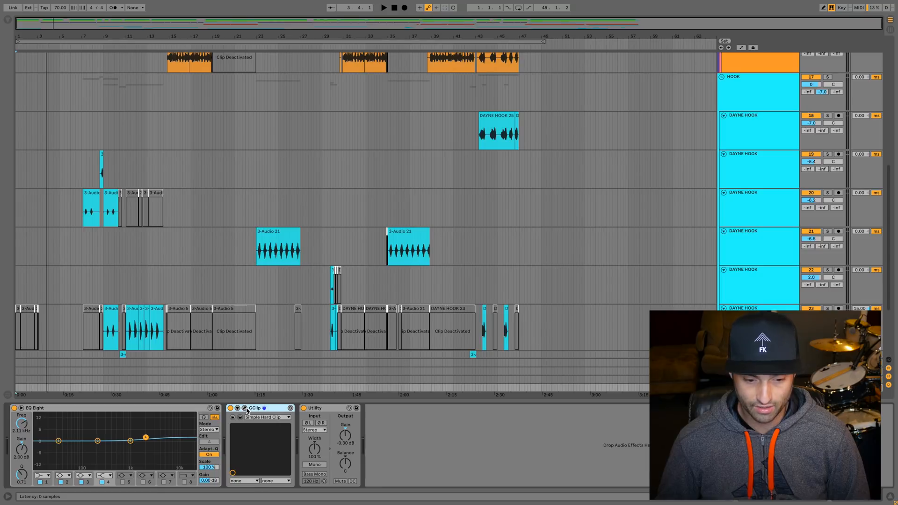
pyautogui.click(323, 412)
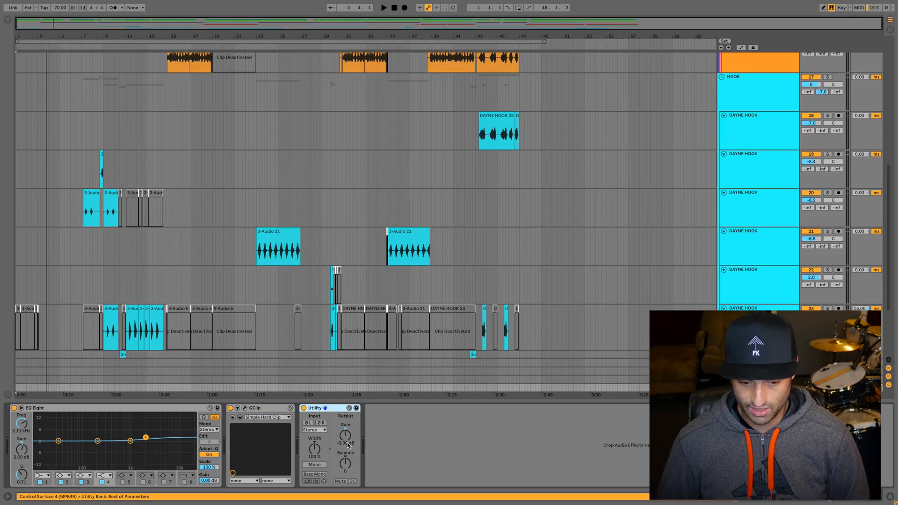